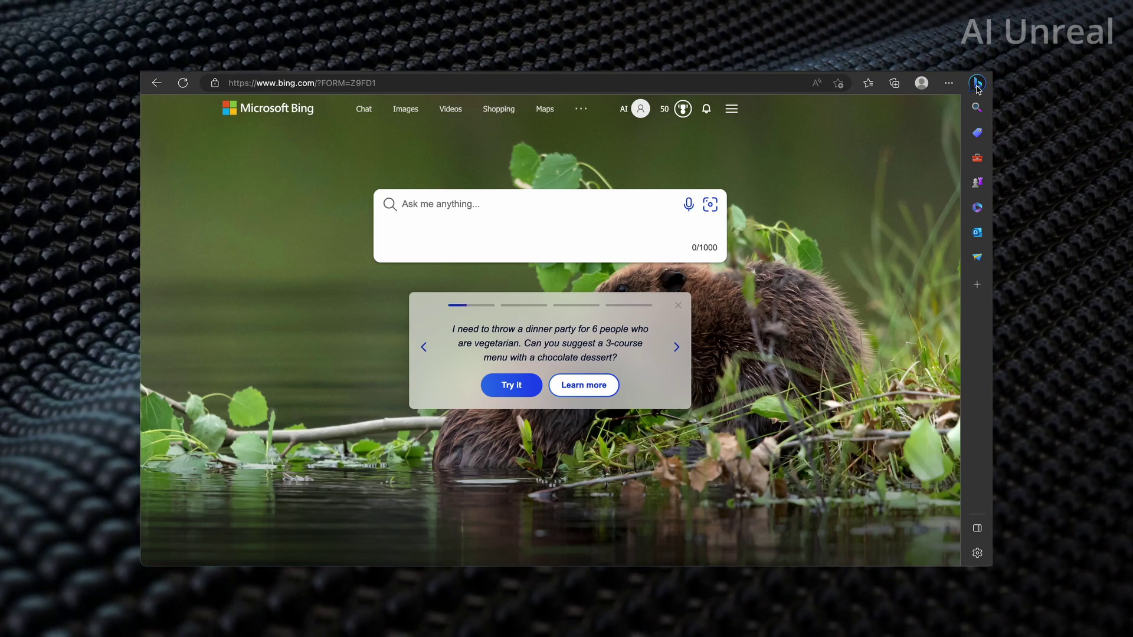
Step: Open the Bing chat pane and enter 'who is the richest man in the world?'
click(977, 83)
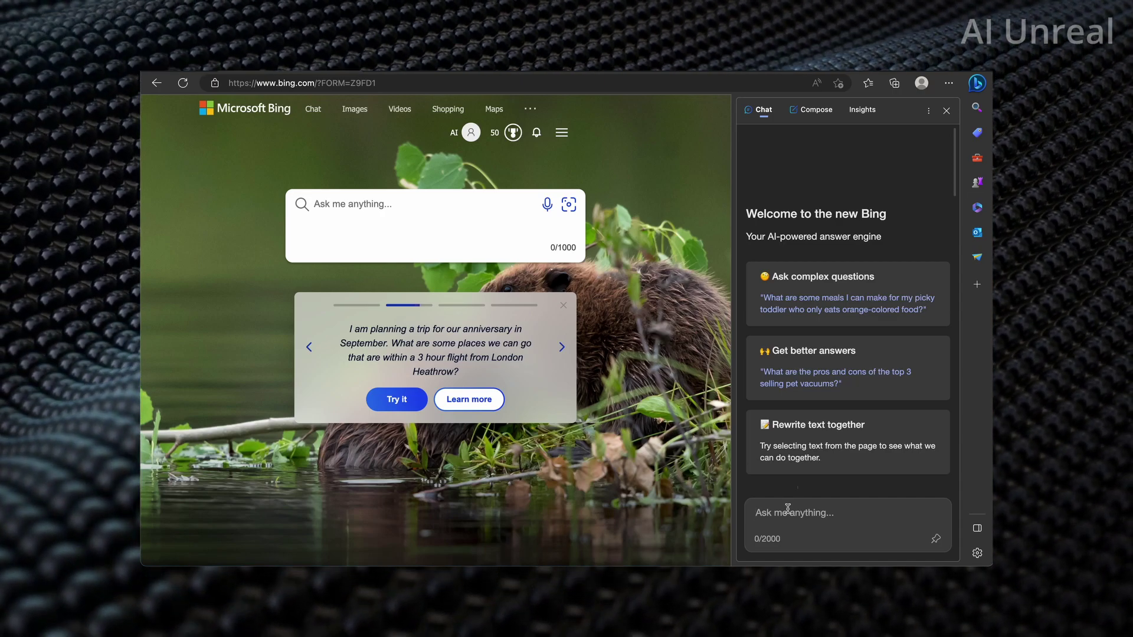
text(who)
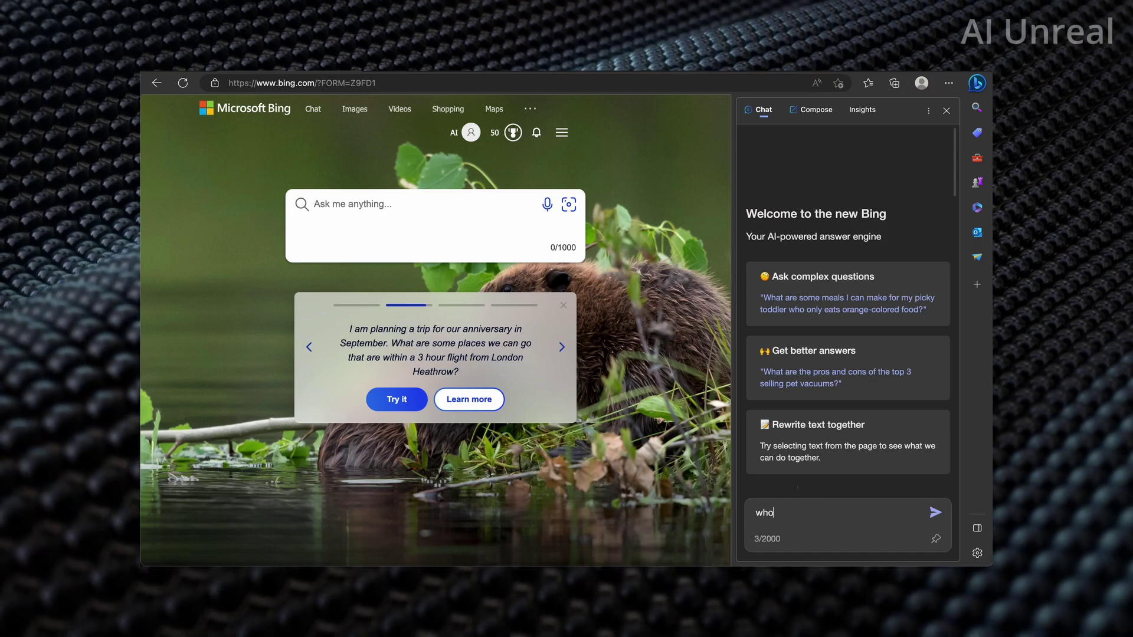
text( is the richest m)
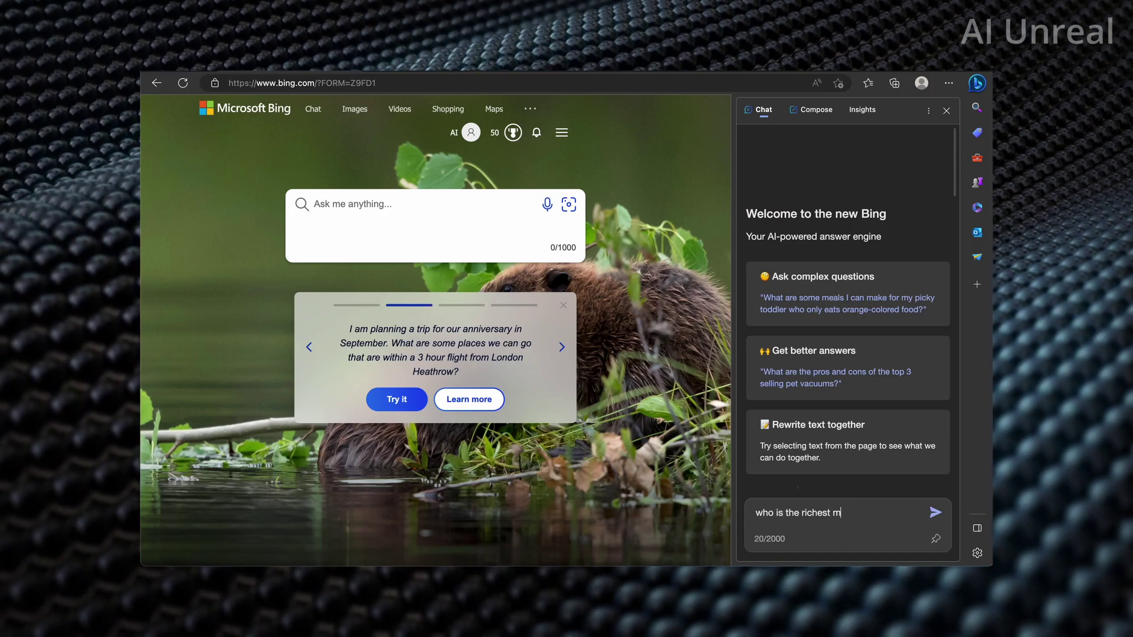
text(an in the world?)
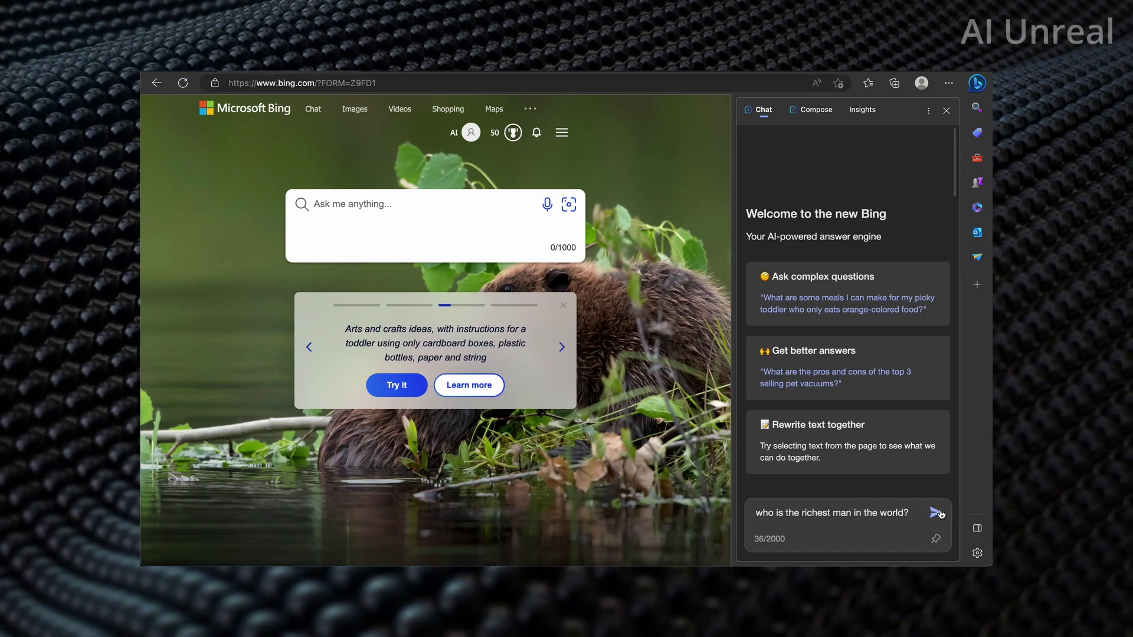
Step: Send the richest-man question and get Bing's answer naming Bernard Arnault
click(936, 513)
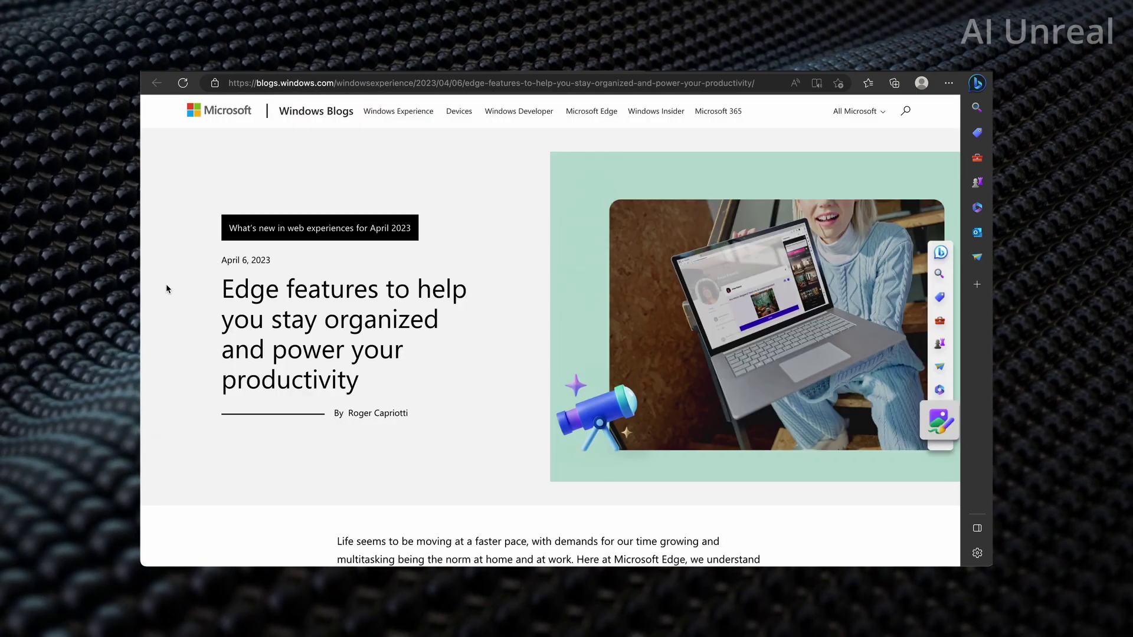
Step: Scroll the Windows Blogs article down to the AI image generator section's demo video
scroll(166, 288, down, 1)
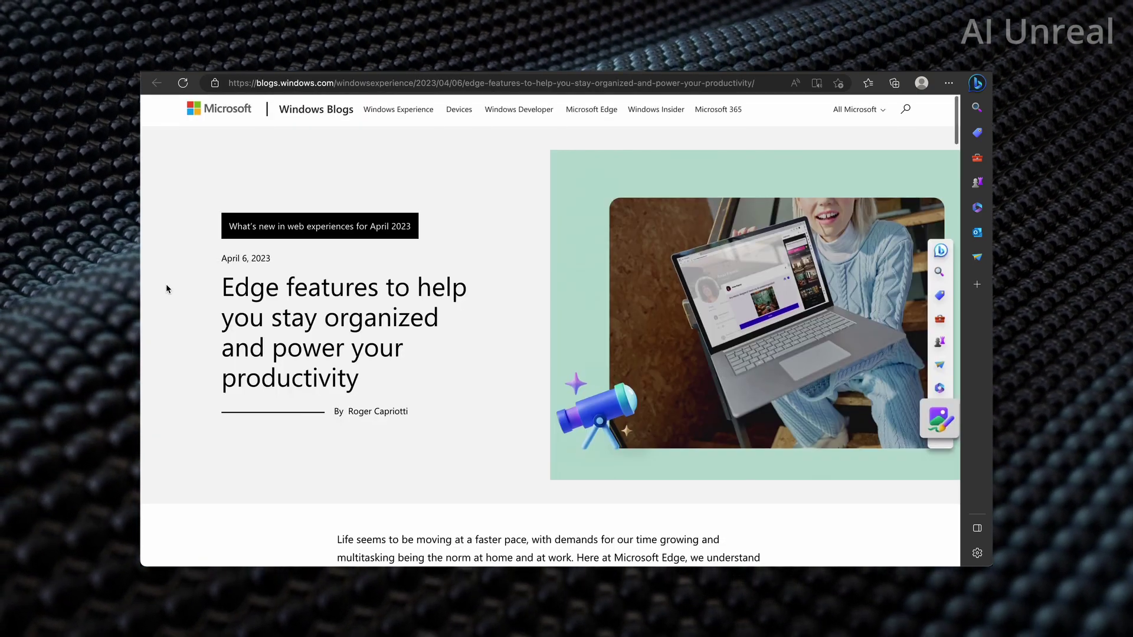
scroll(166, 289, down, 6)
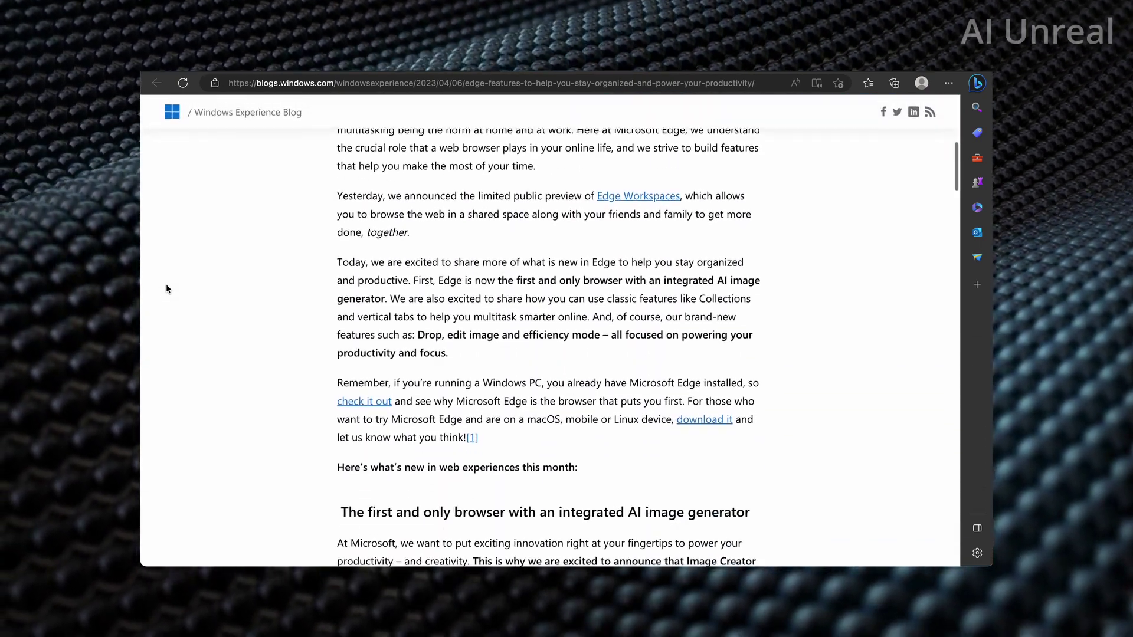
scroll(166, 289, down, 5)
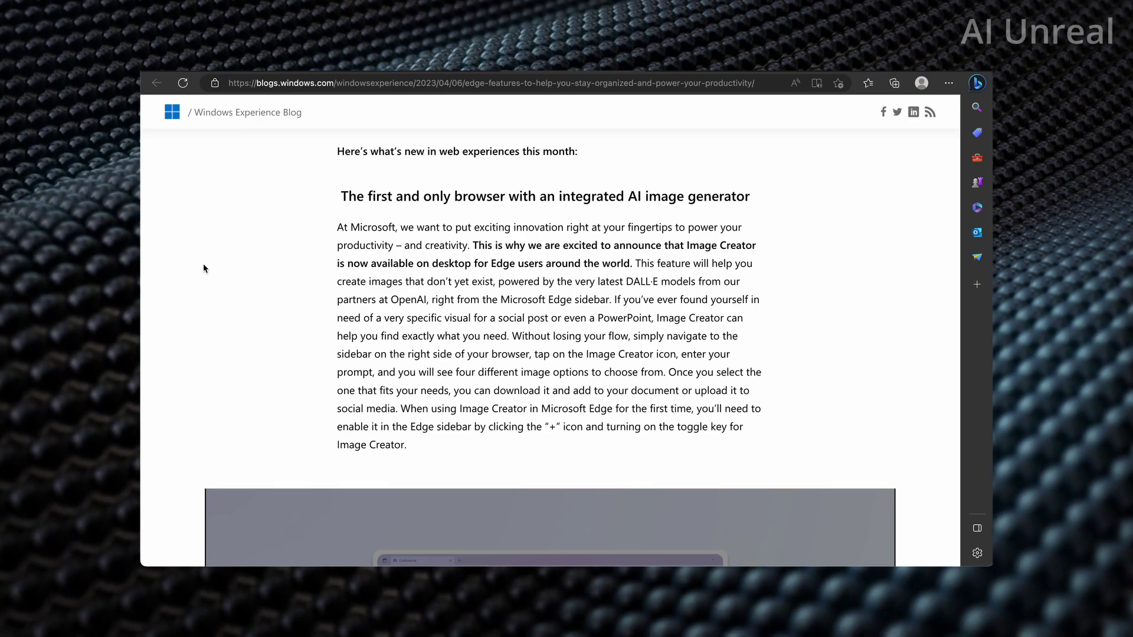
scroll(171, 340, down, 6)
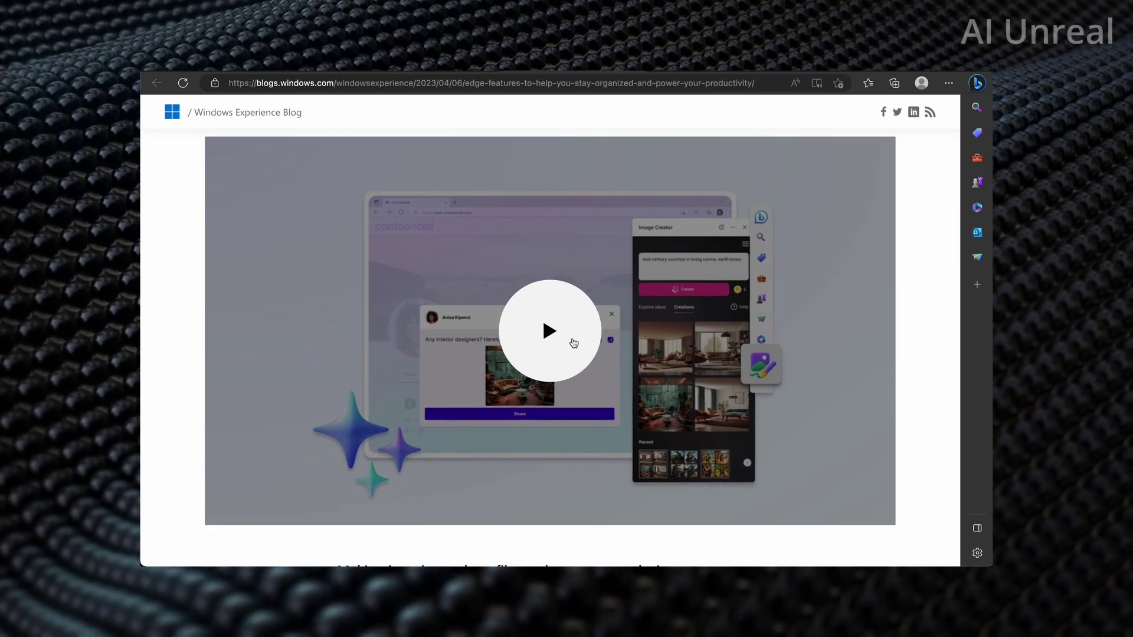
Step: Play the embedded Image Creator demo video through to its 0:10 end
click(573, 344)
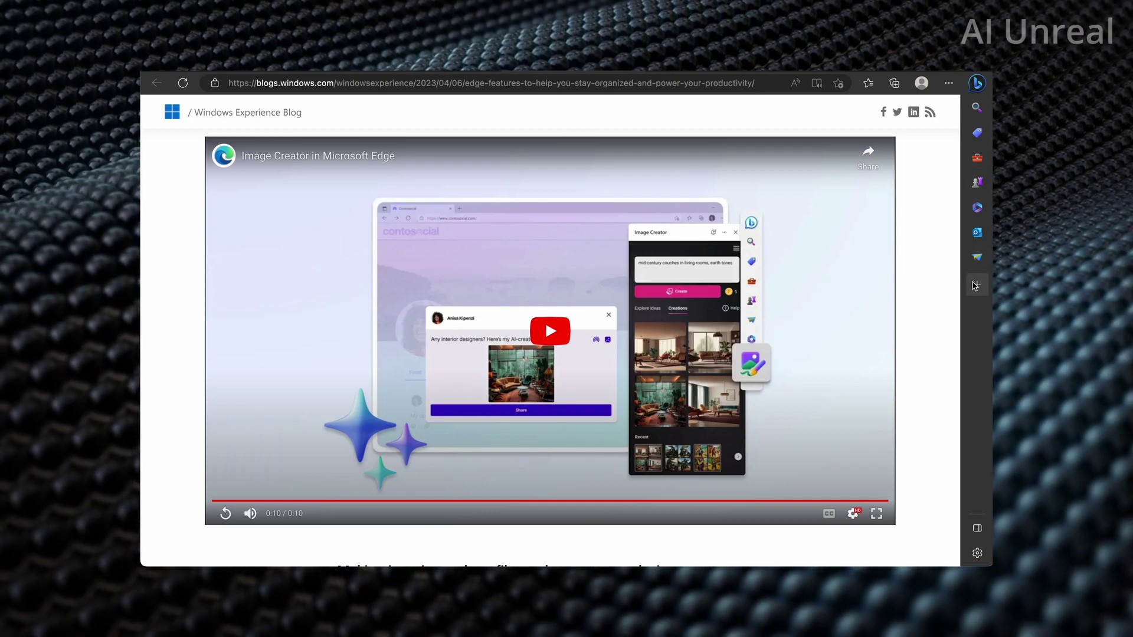
click(975, 286)
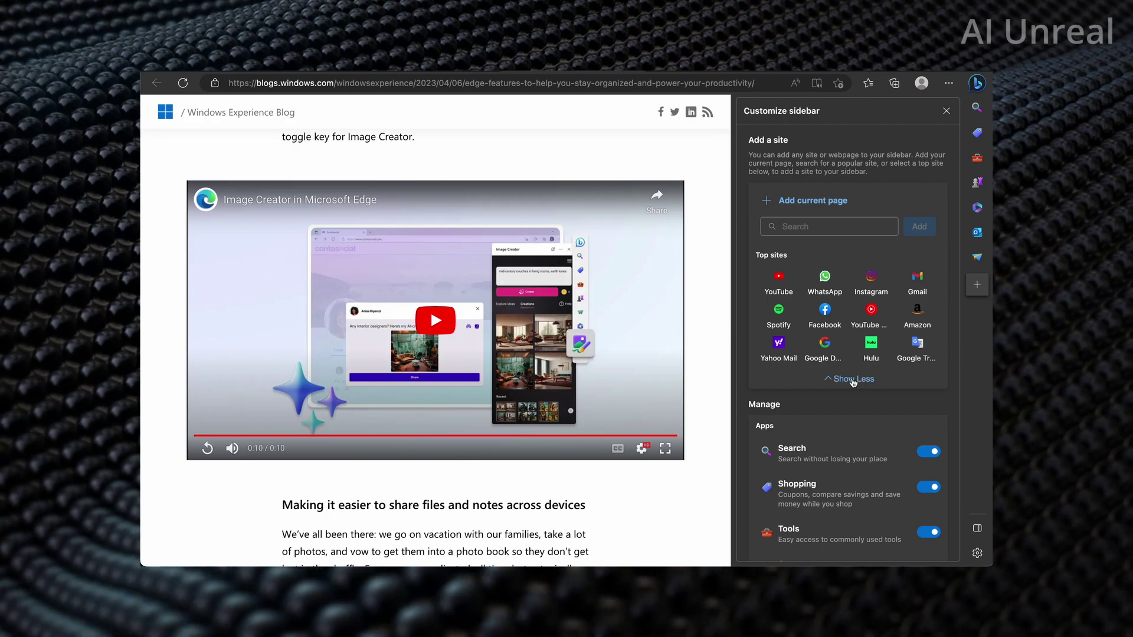
scroll(902, 307, down, 4)
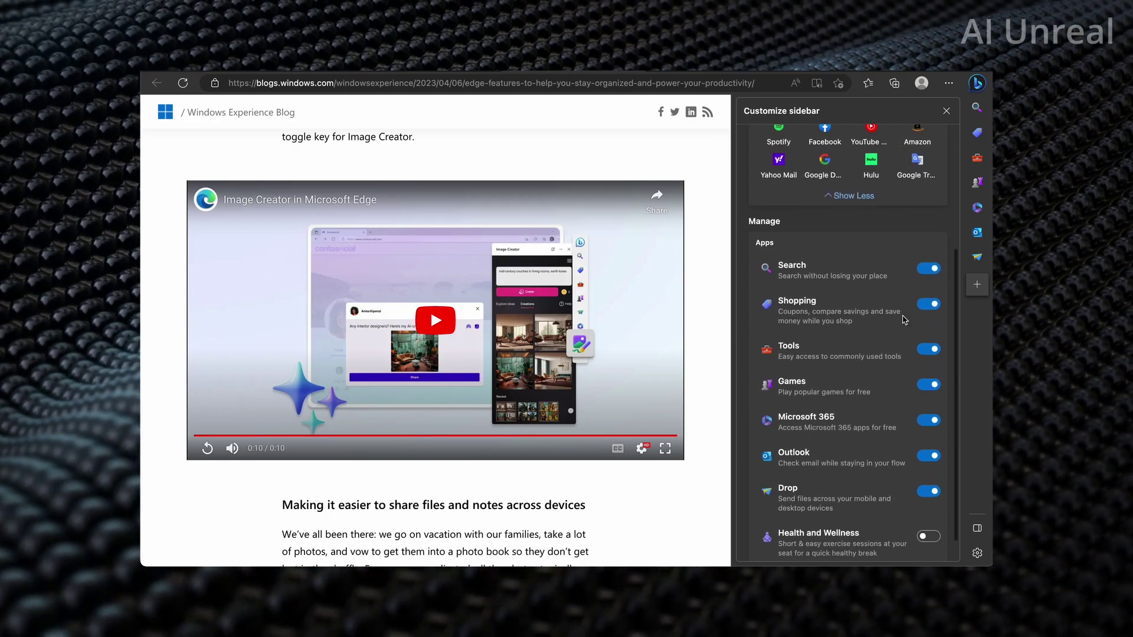
click(978, 285)
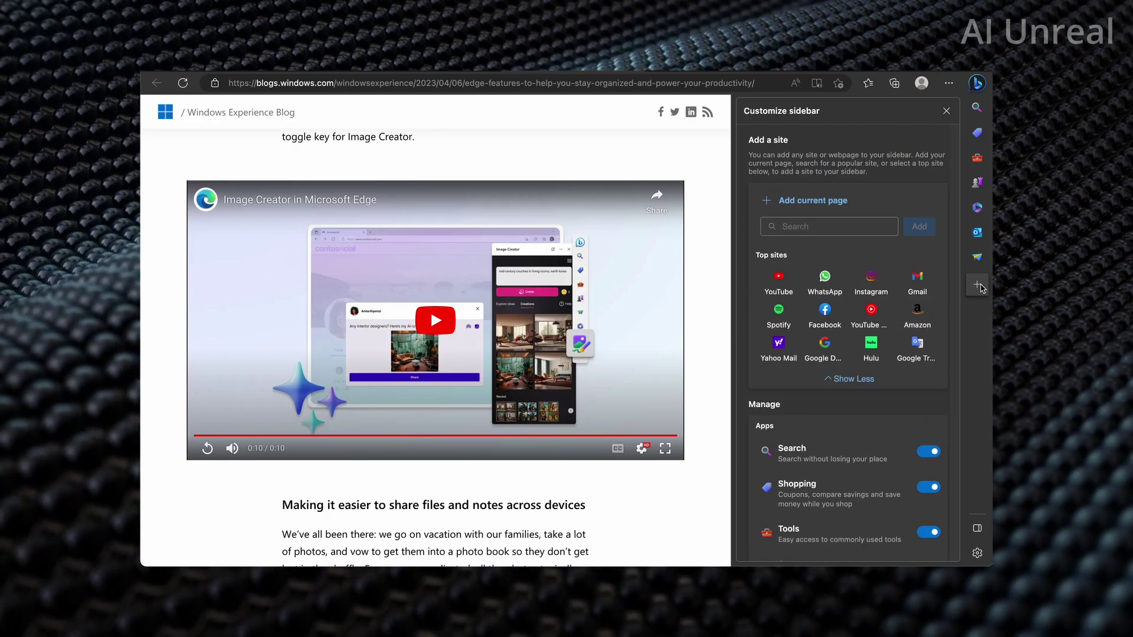
click(946, 111)
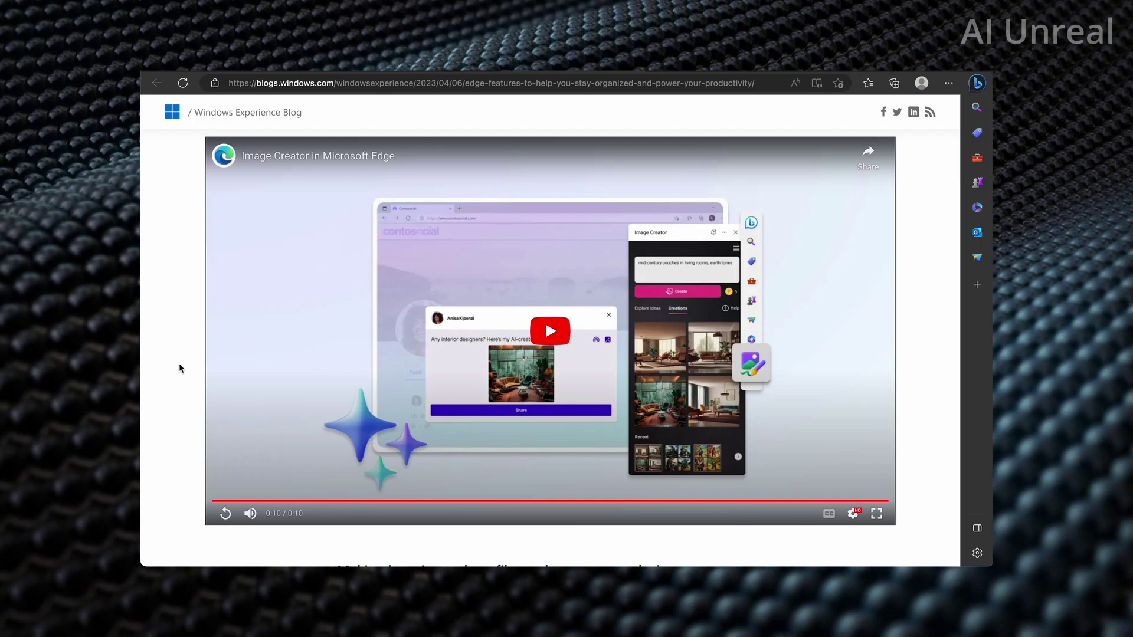
Step: Scroll to the 'Quickly share files with Drop' section and play its demo video
scroll(166, 387, down, 6)
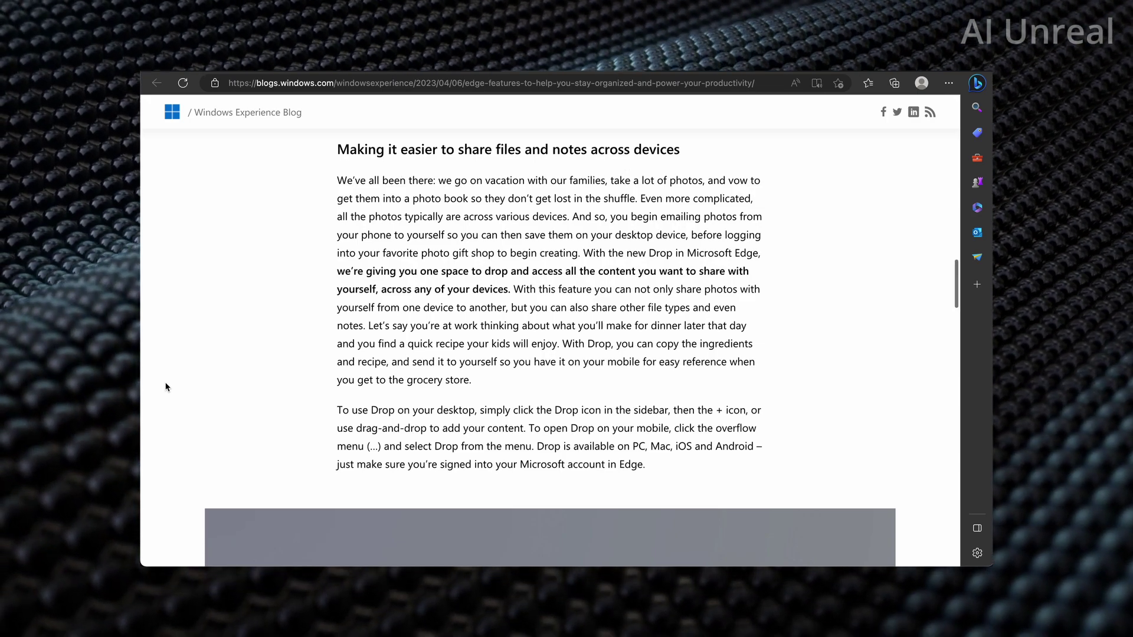
scroll(165, 387, down, 5)
scroll(165, 387, down, 1)
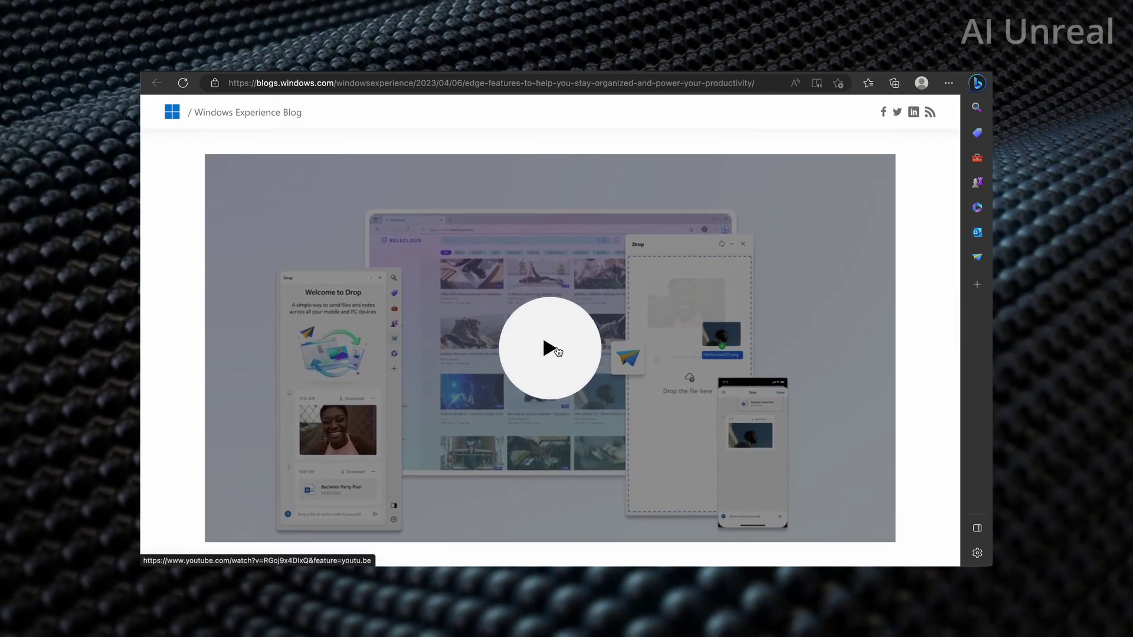
click(557, 348)
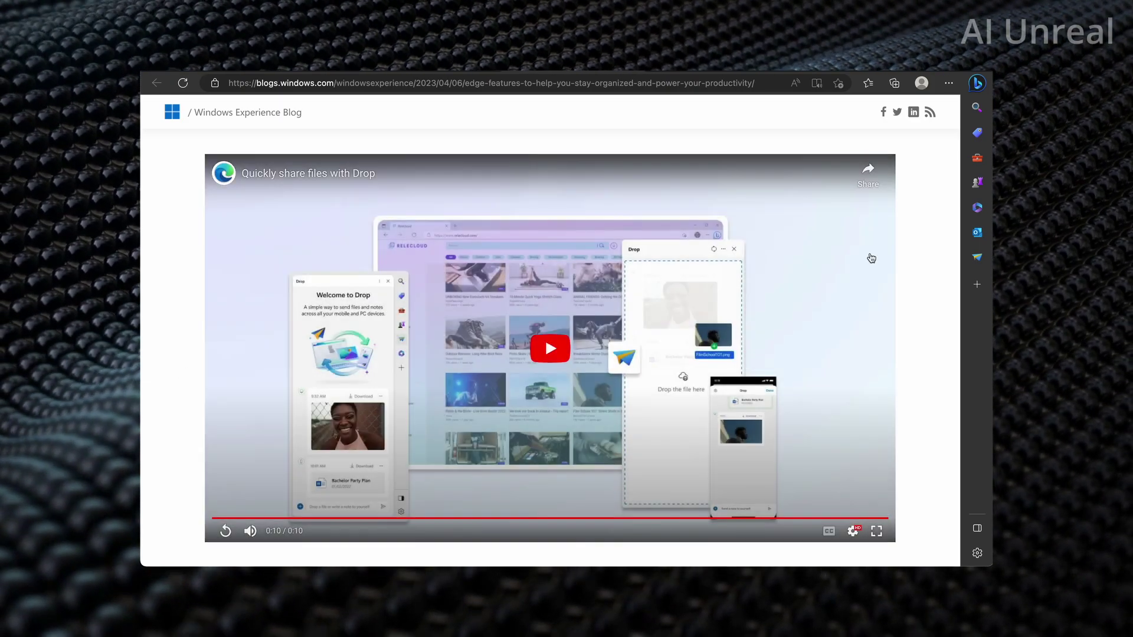
Step: Try the Drop sidebar panel, then close it and continue down the article
click(976, 259)
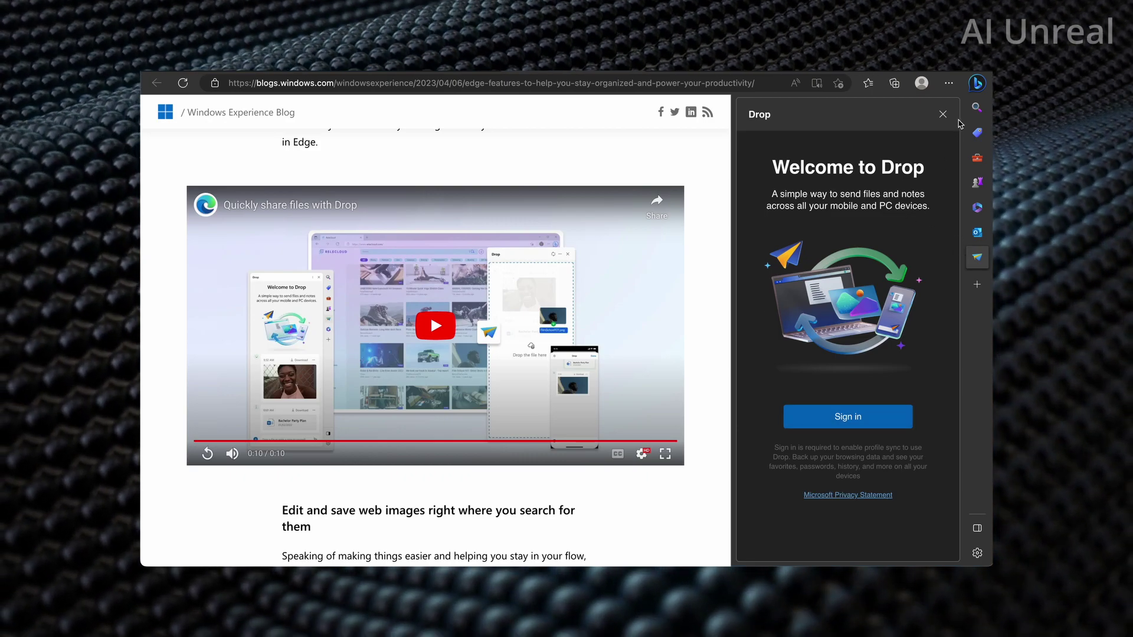
click(942, 114)
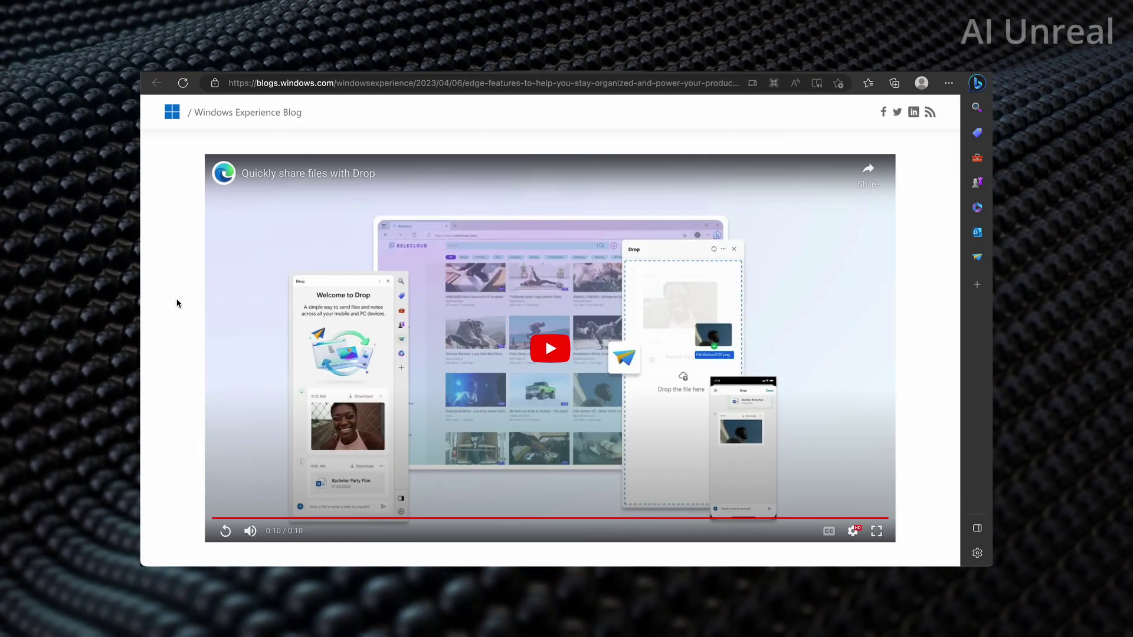
scroll(177, 302, down, 2)
Step: Scroll back and forth through the article's 'Edit and save web images' section
scroll(177, 304, down, 6)
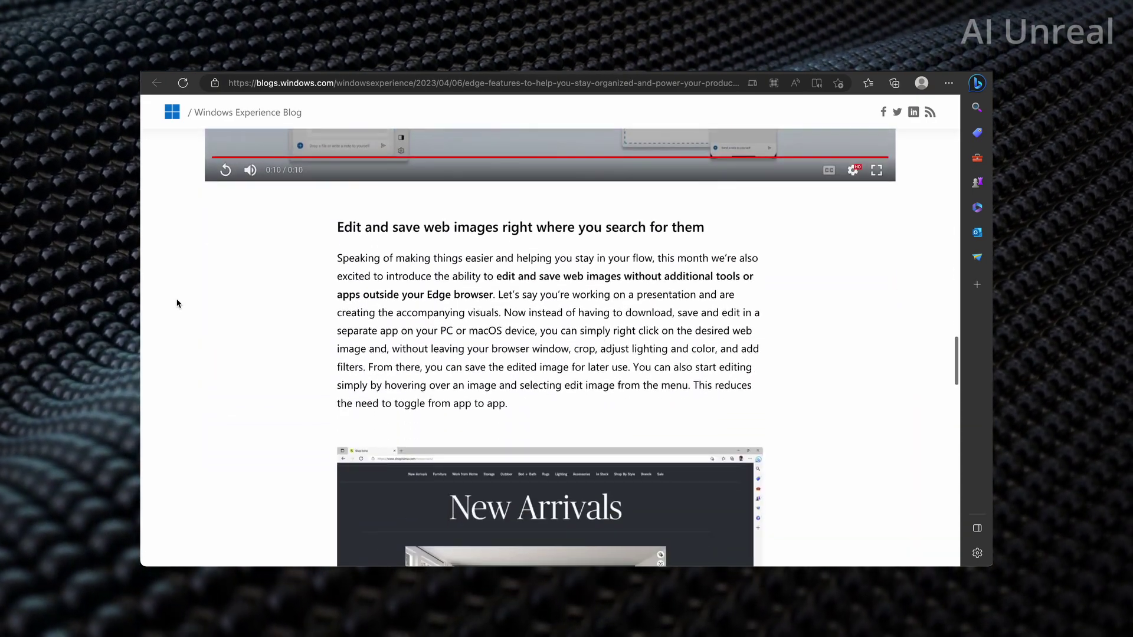
scroll(177, 304, up, 1)
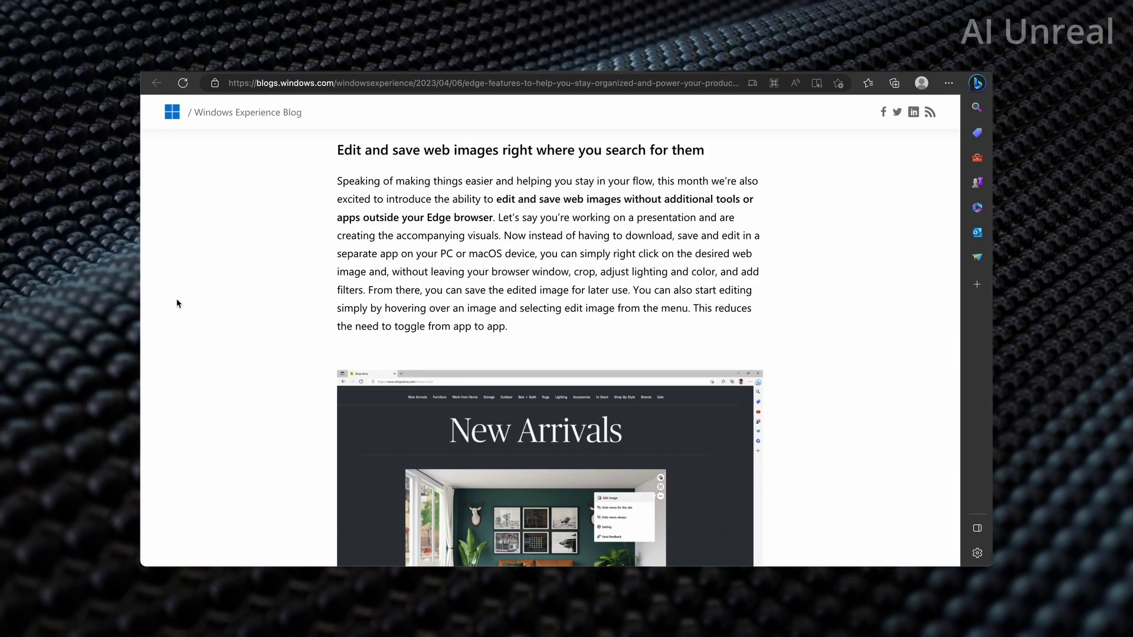
scroll(177, 304, down, 2)
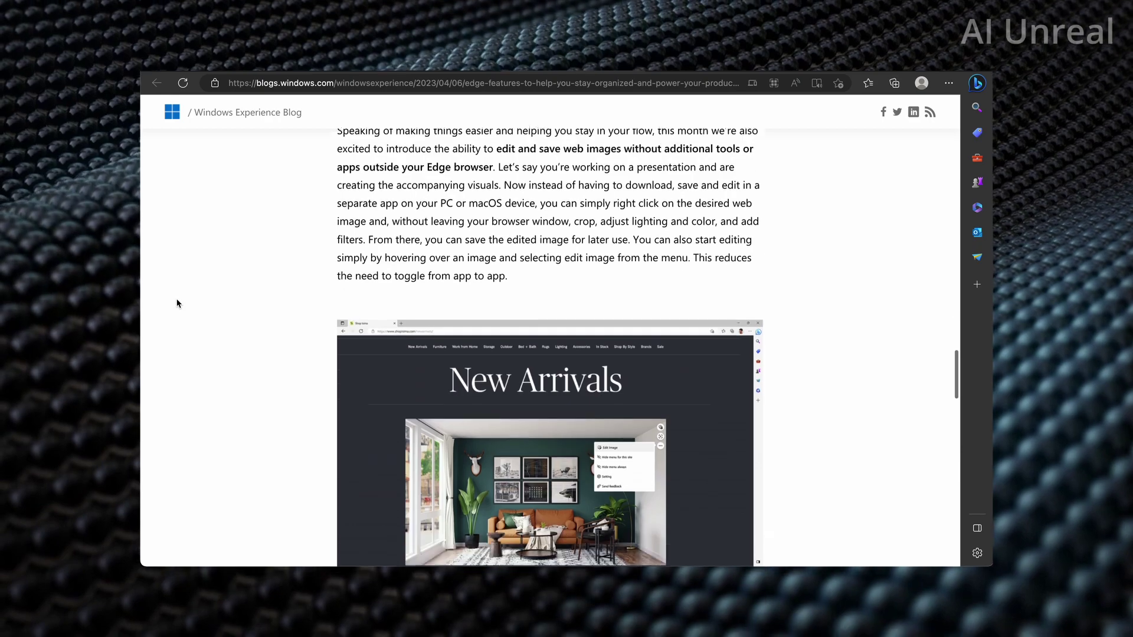
scroll(177, 304, up, 1)
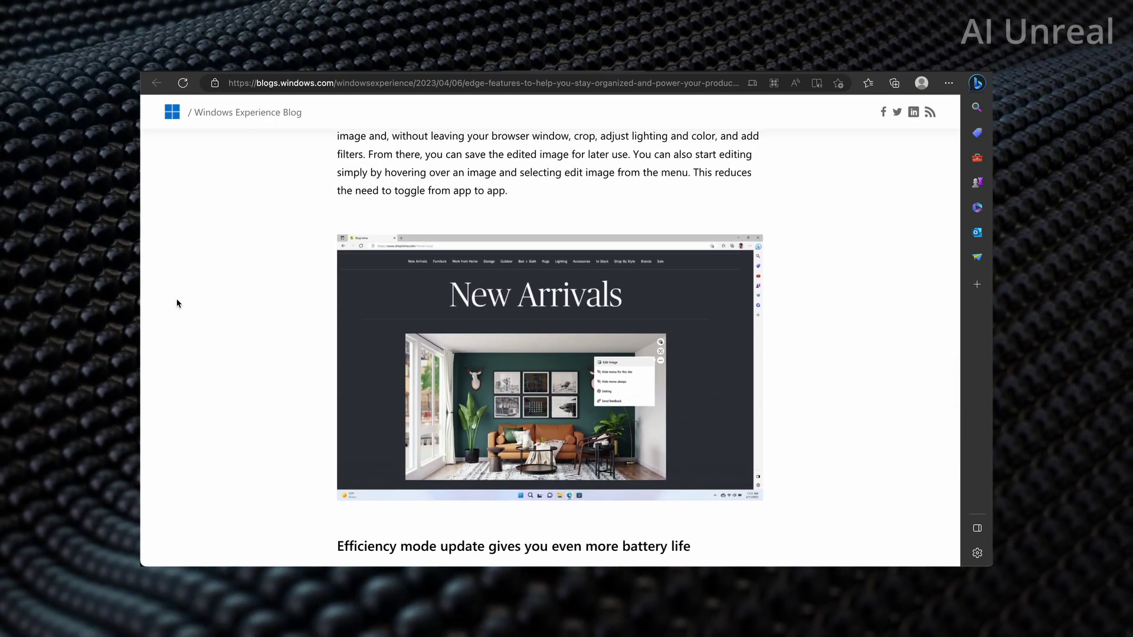
scroll(177, 304, up, 2)
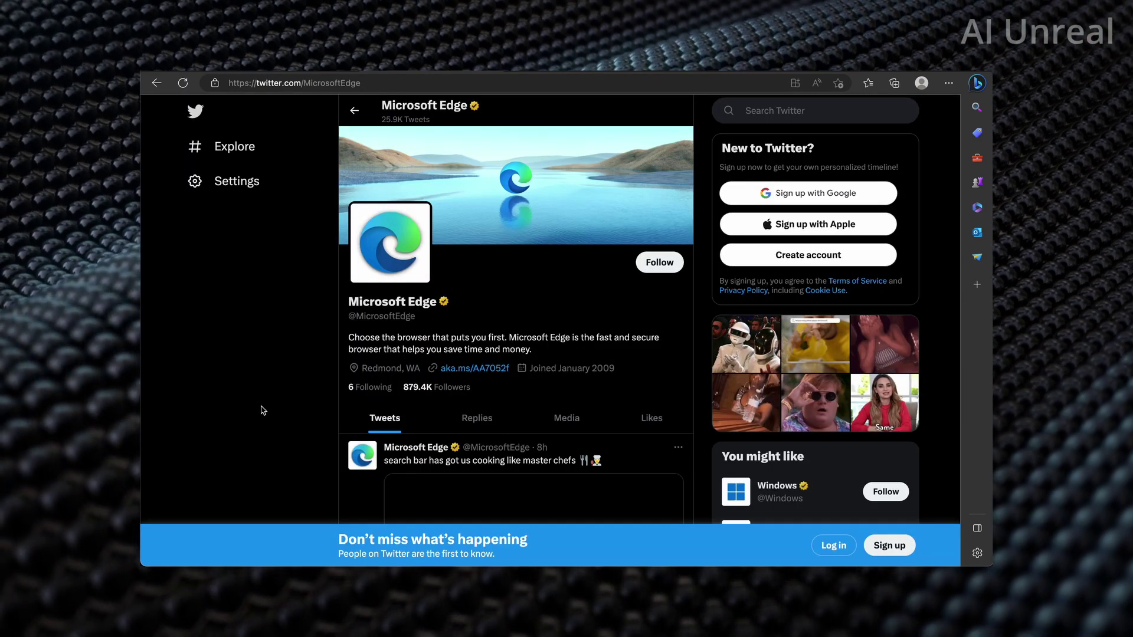
scroll(263, 410, down, 5)
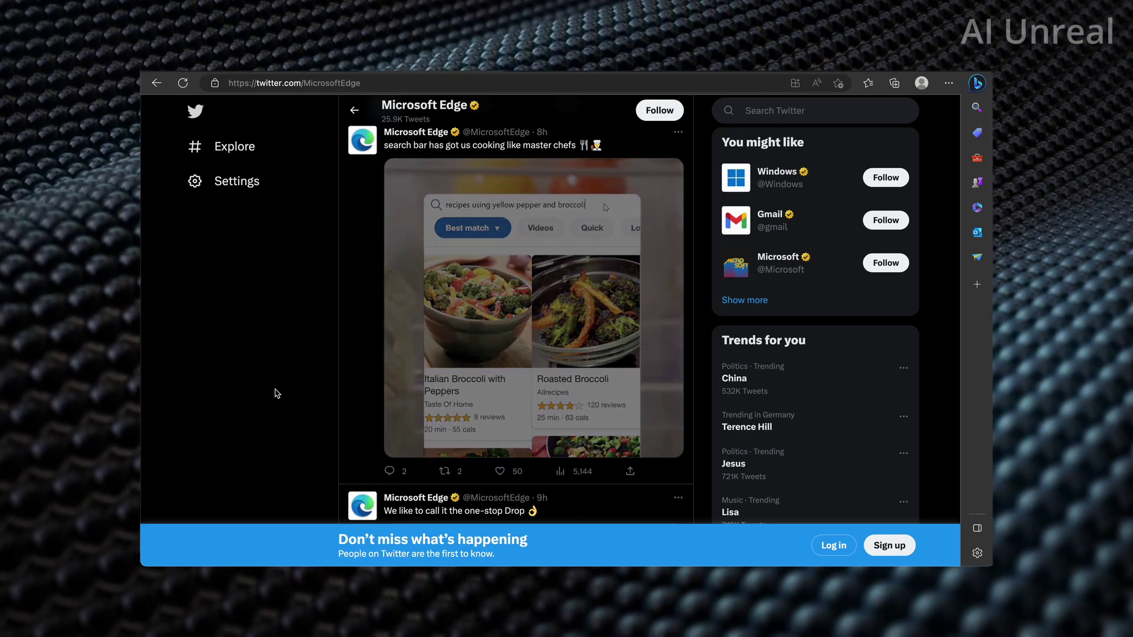
scroll(277, 394, down, 6)
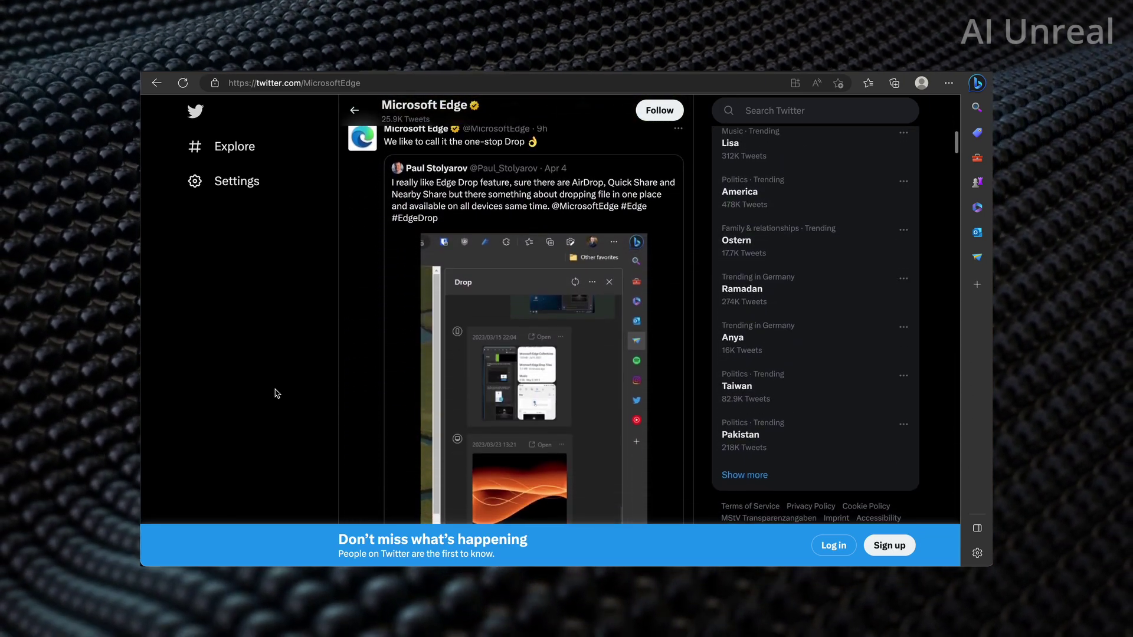
scroll(277, 393, down, 8)
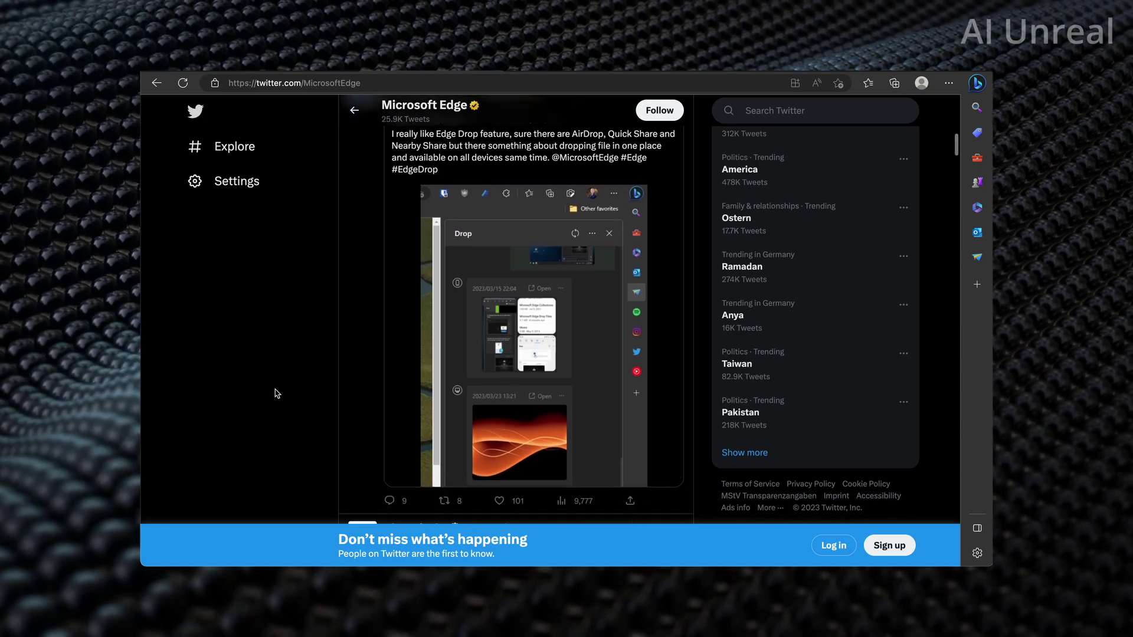
scroll(277, 394, down, 4)
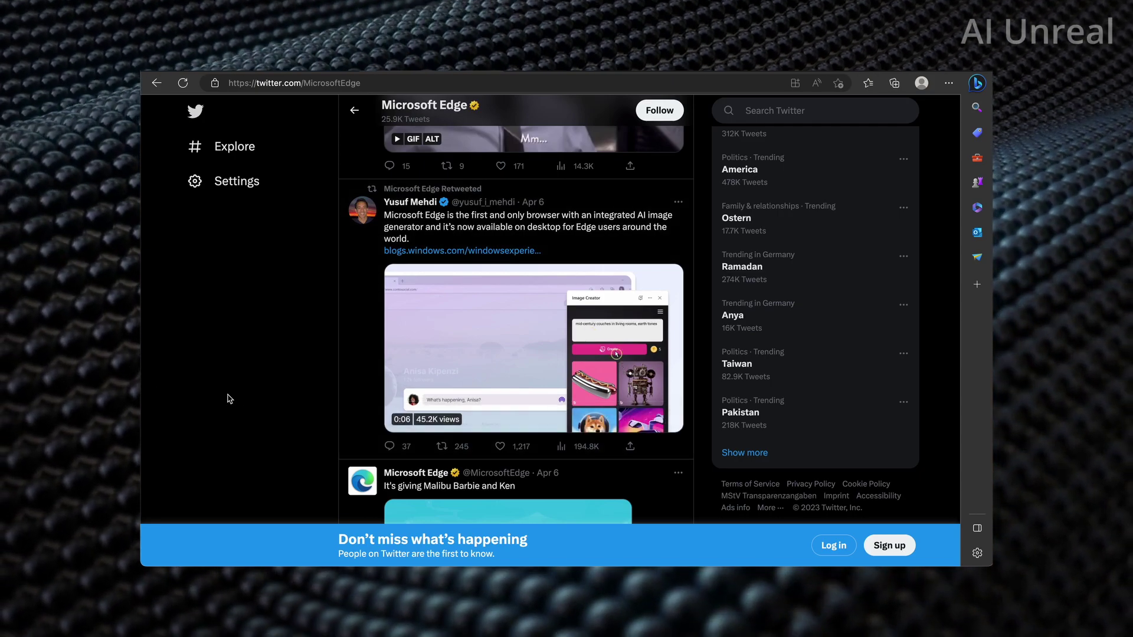
scroll(227, 397, down, 3)
scroll(239, 400, up, 20)
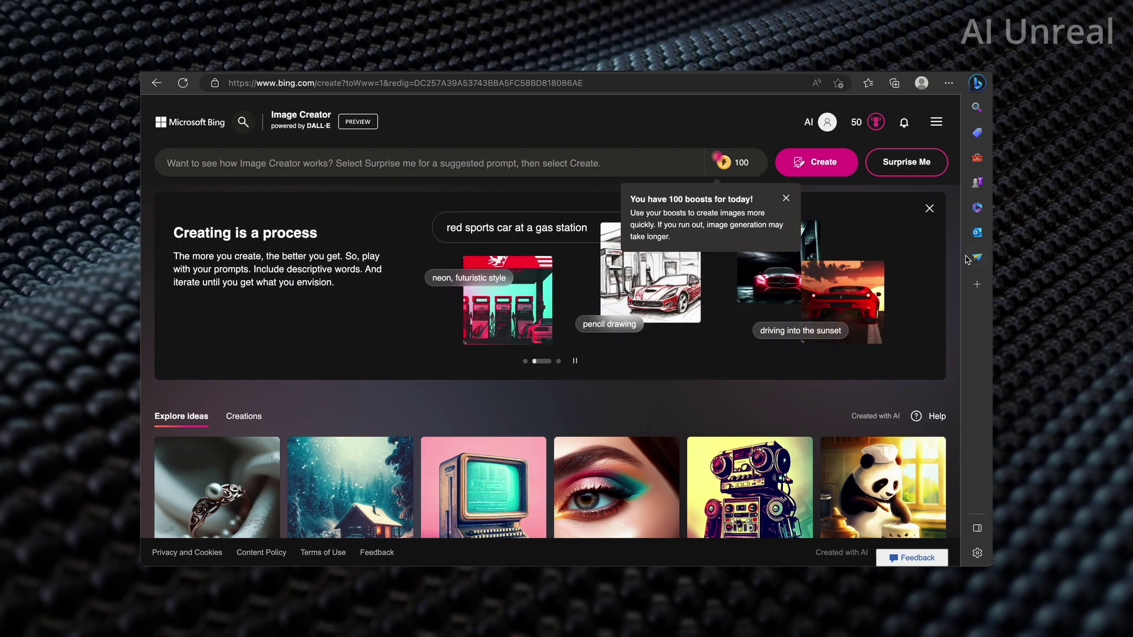
Step: Place the cursor in Image Creator's empty prompt box for a new description
click(351, 169)
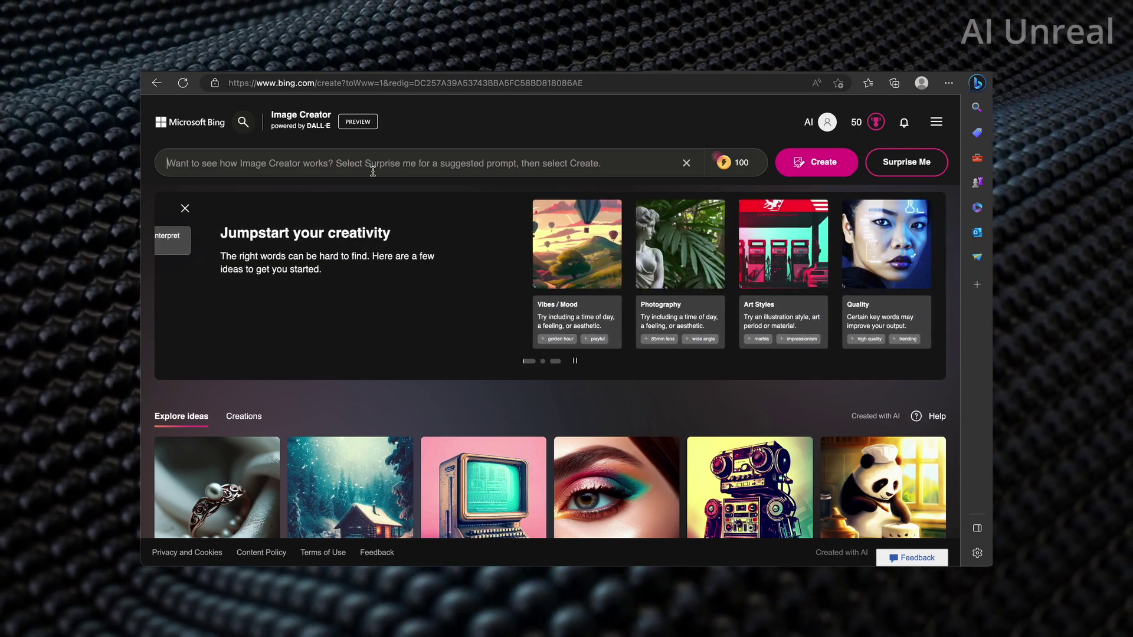
Step: Enter the prompt 'panda cooking steak on the beach' and generate the images
text(pand)
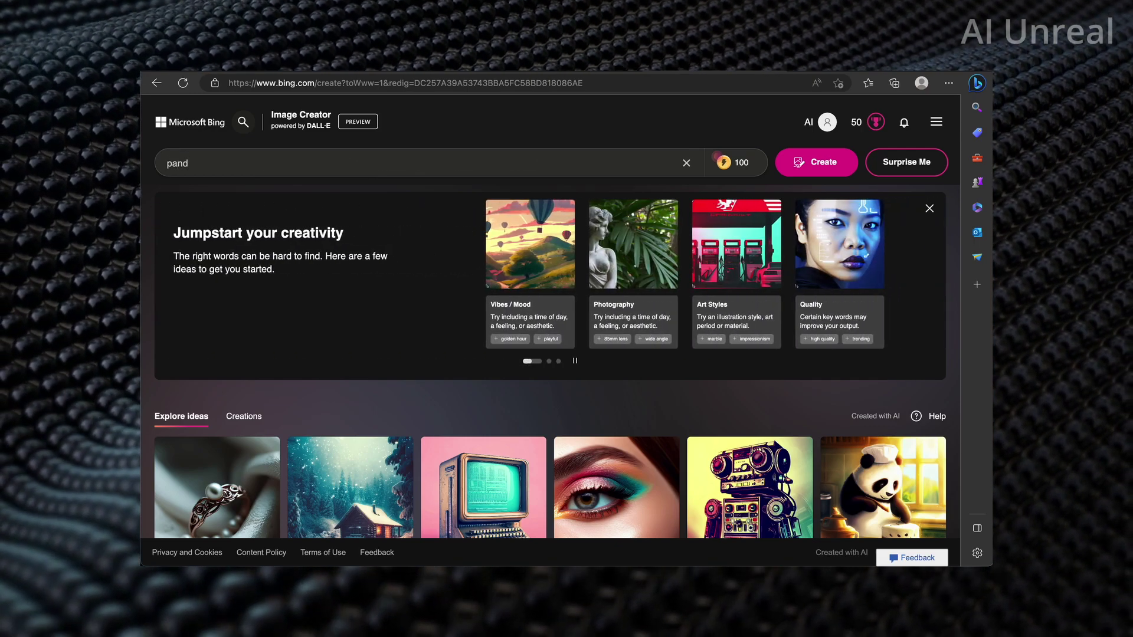
text(a)
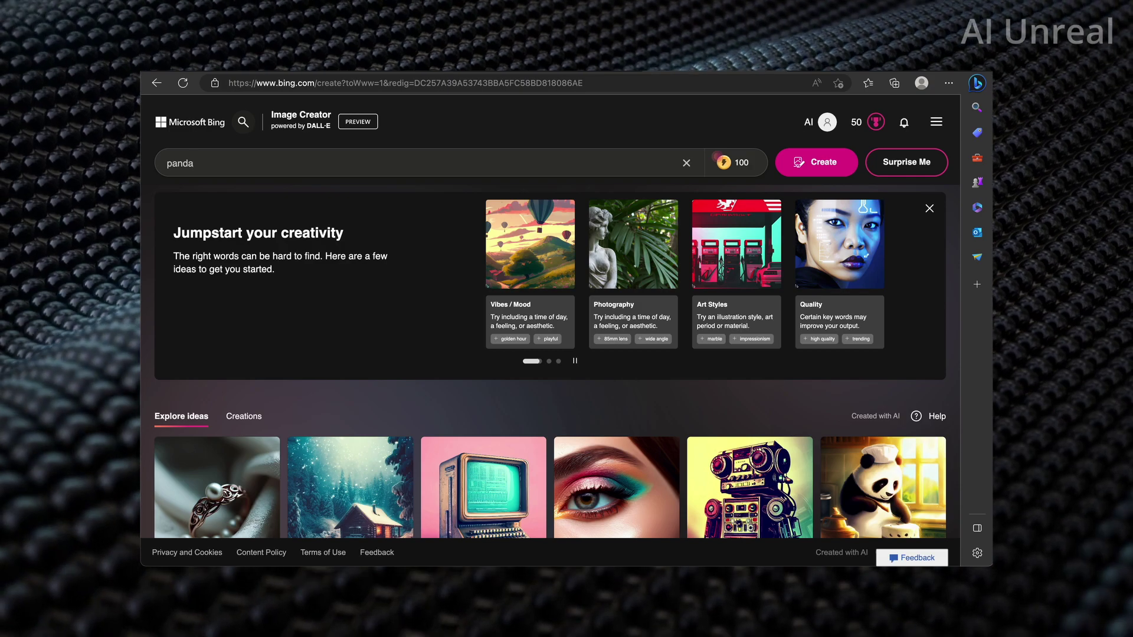
text( cookin)
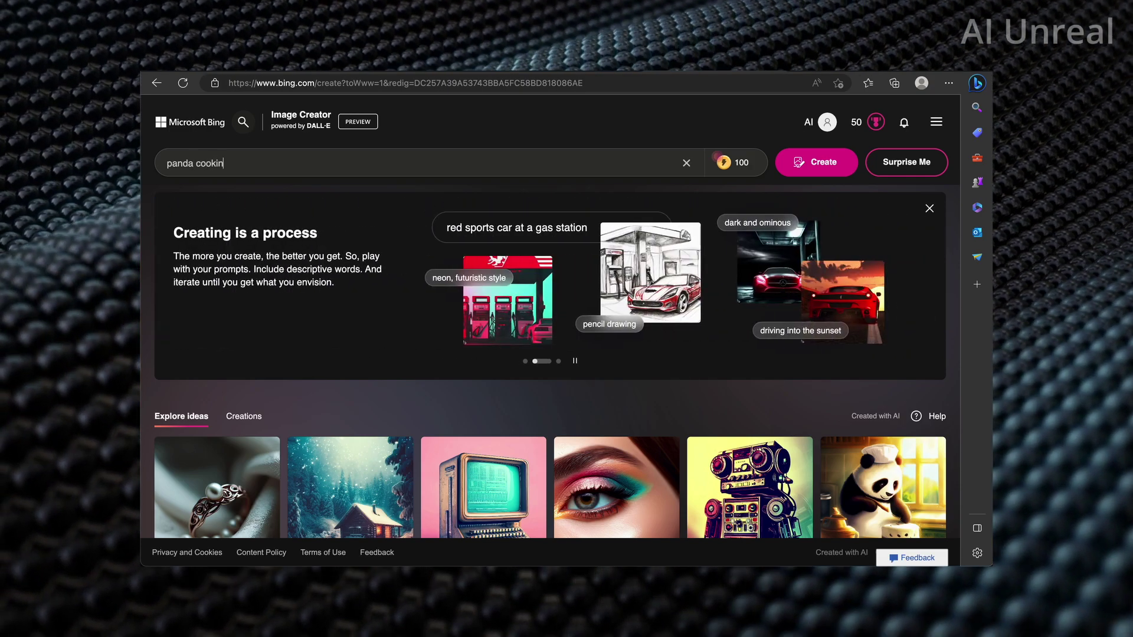
text(g steak in)
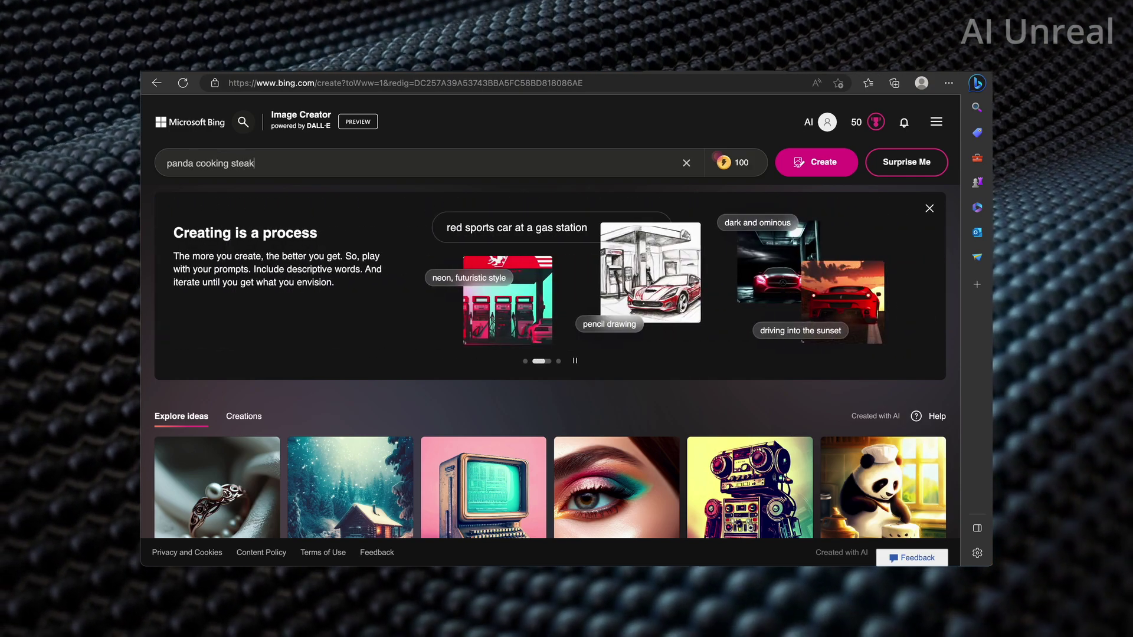
key(BackSpace)
key(BackSpace)
key(BackSpace)
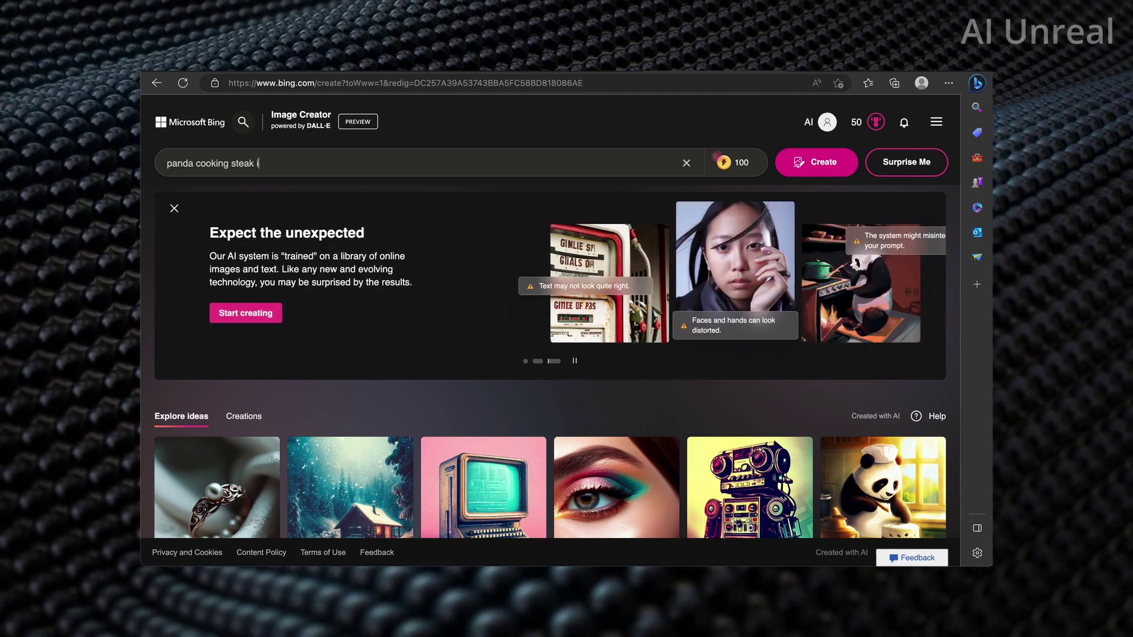
text(on the beach)
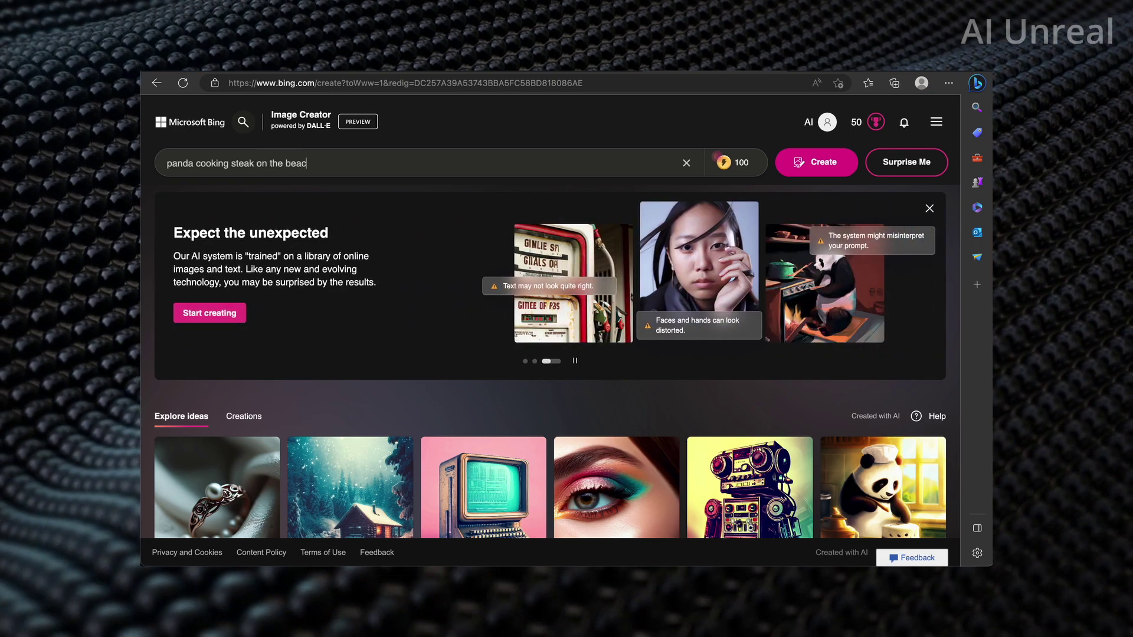
click(808, 170)
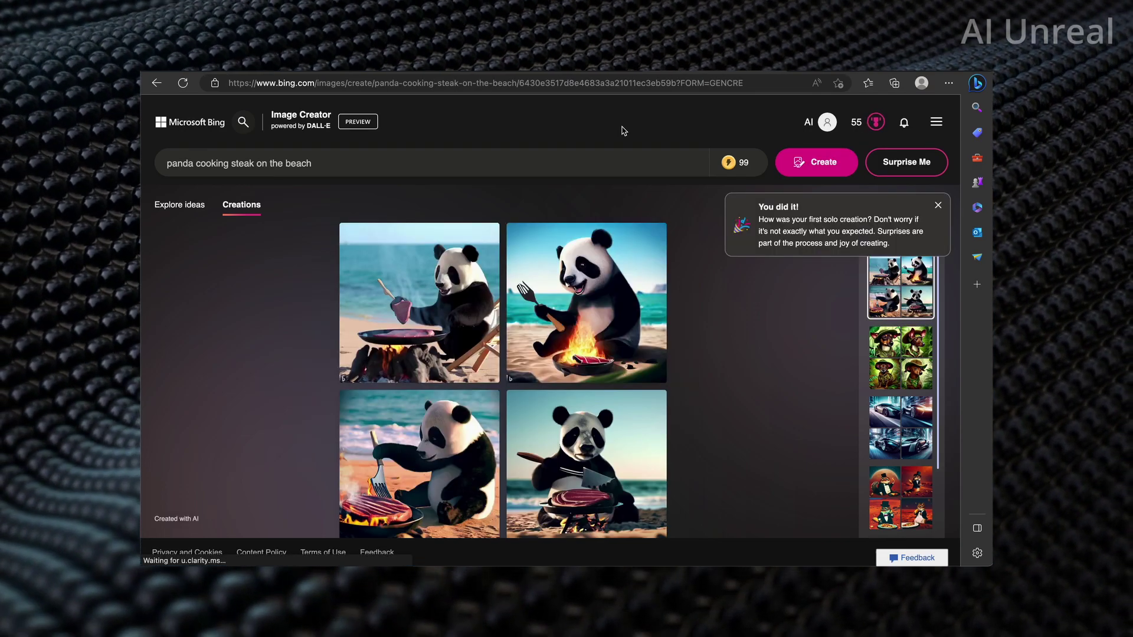
Step: Scroll past the four panda images and return to the Explore ideas page
scroll(625, 131, down, 1)
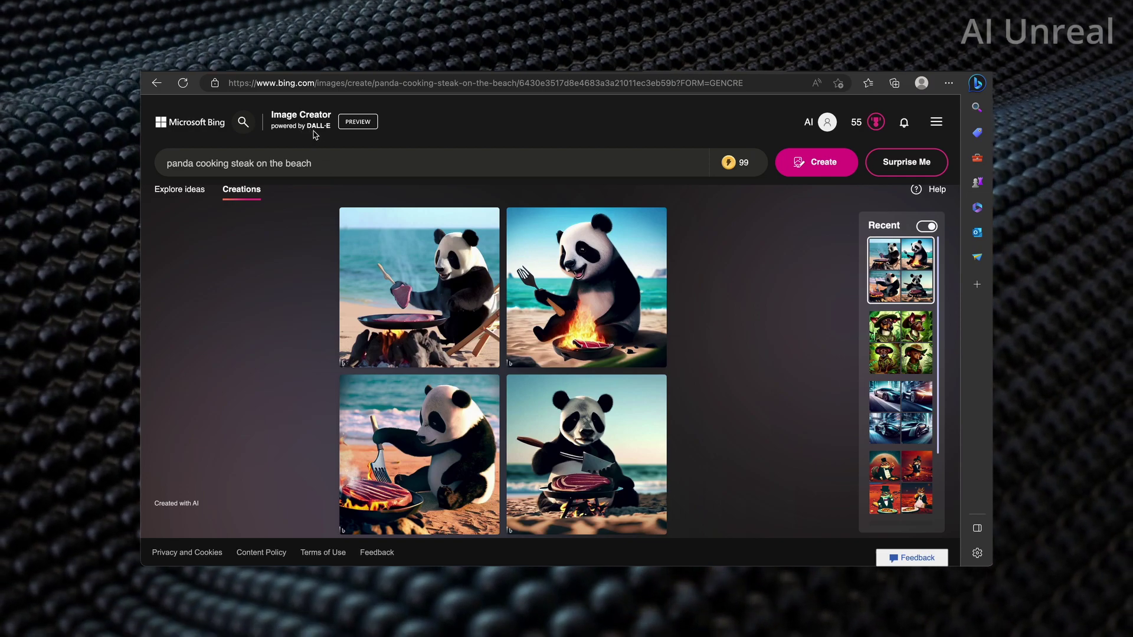
click(185, 192)
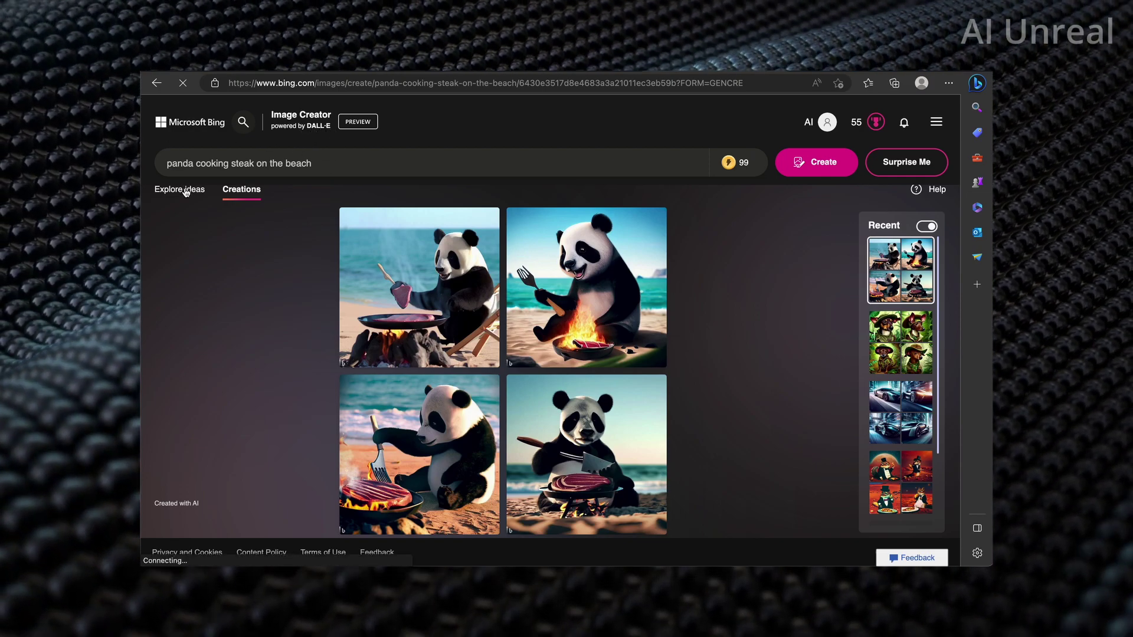